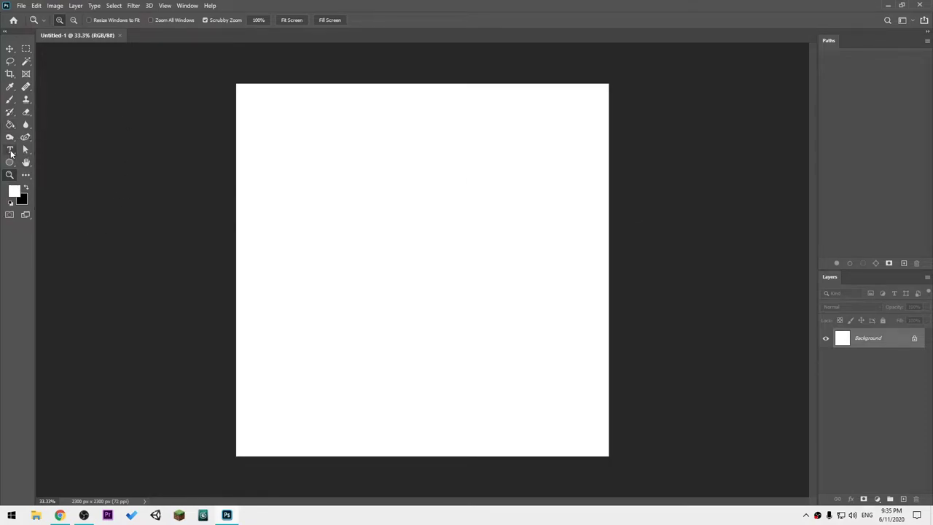
Step: Add a black 'Simple Text' line near the top-left of the canvas
{"action": "left_click", "coordinate": [11, 152]}
{"action": "left_click", "coordinate": [272, 121]}
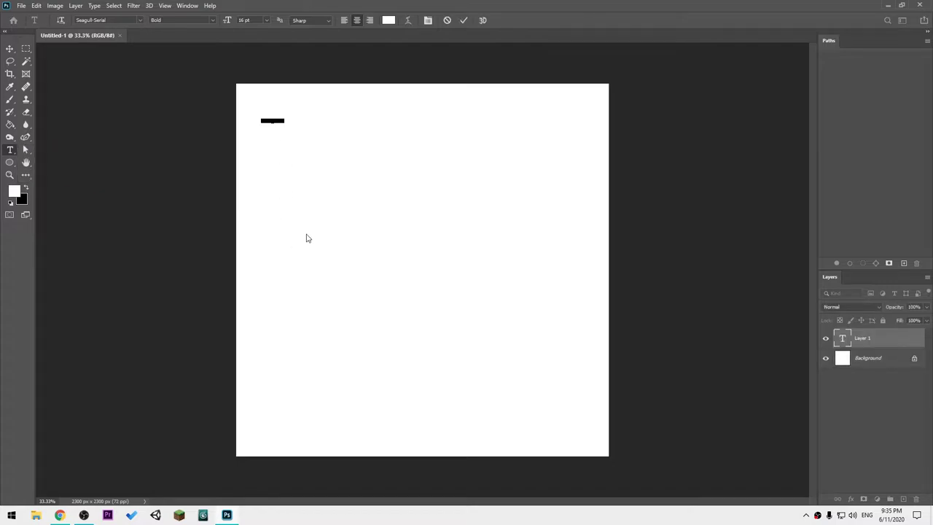
{"action": "key", "text": "BackSpace"}
{"action": "key", "text": "ctrl+a"}
{"action": "left_click", "coordinate": [26, 188]}
{"action": "key", "text": "alt+BackSpace"}
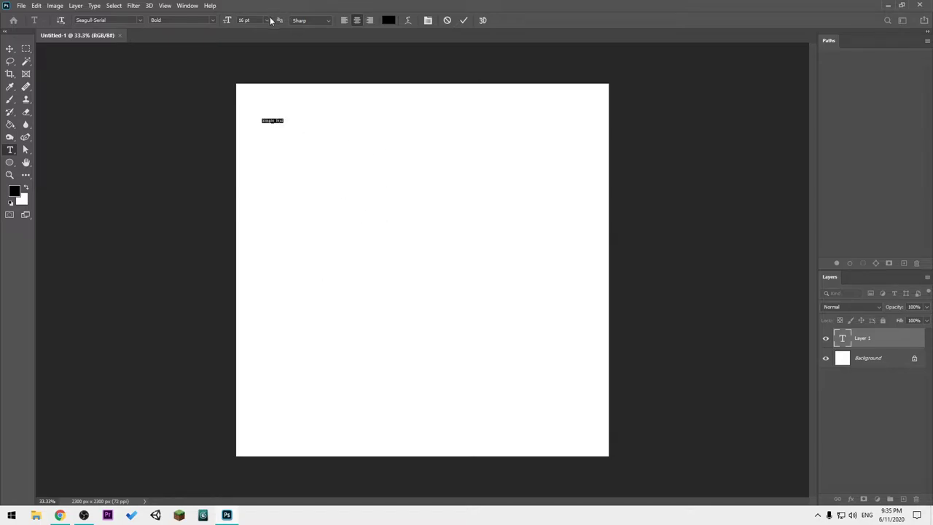
Step: Set the Simple Text line to 72 pt CC Wild Words and commit it
{"action": "left_click", "coordinate": [267, 22]}
{"action": "left_click", "coordinate": [255, 142]}
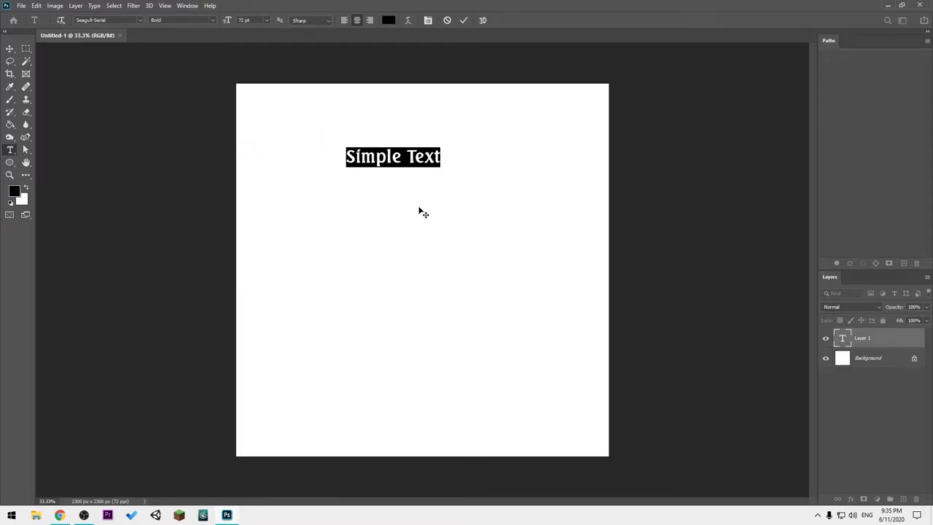
{"action": "left_click", "coordinate": [144, 23]}
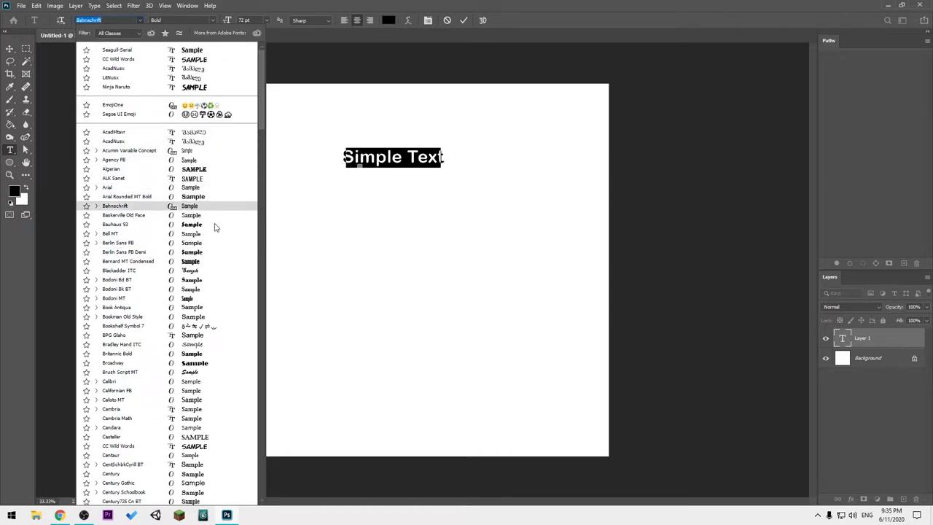
{"action": "left_click", "coordinate": [202, 60]}
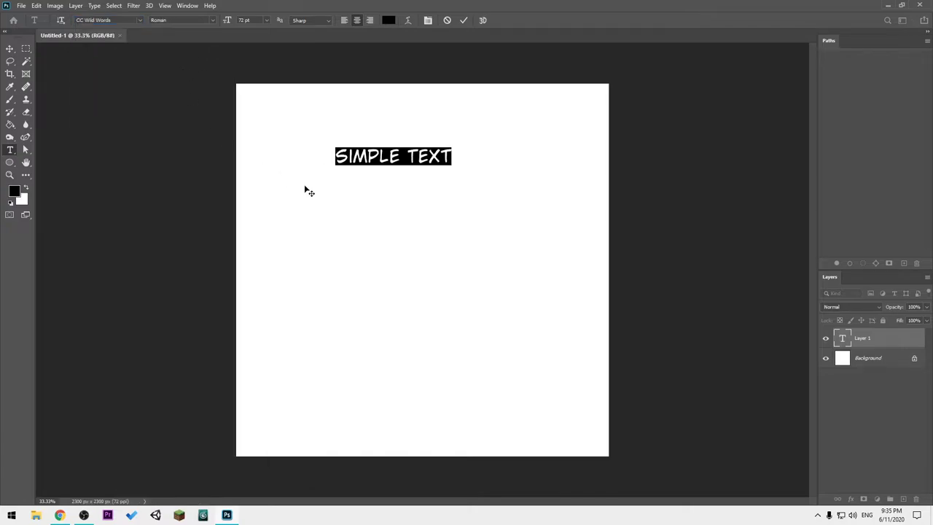
{"action": "left_click", "coordinate": [346, 183]}
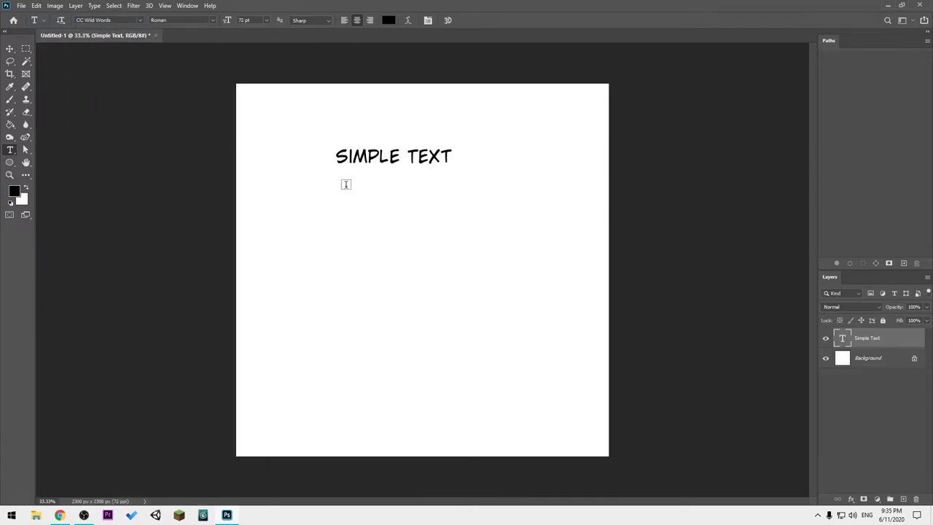
{"action": "right_click", "coordinate": [883, 340]}
Step: Add a red Stroke layer style to the text through Blending Options
{"action": "left_click", "coordinate": [788, 75]}
{"action": "left_click", "coordinate": [592, 335]}
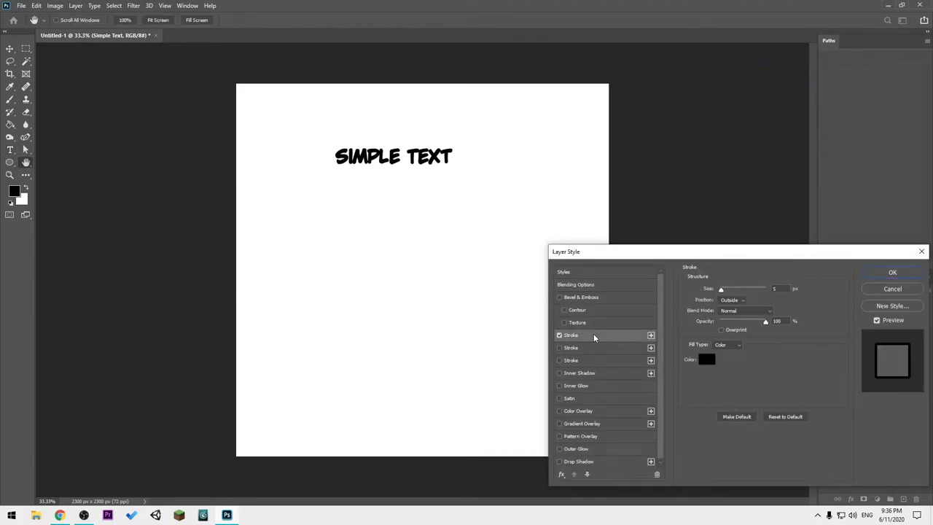
{"action": "left_click", "coordinate": [709, 359]}
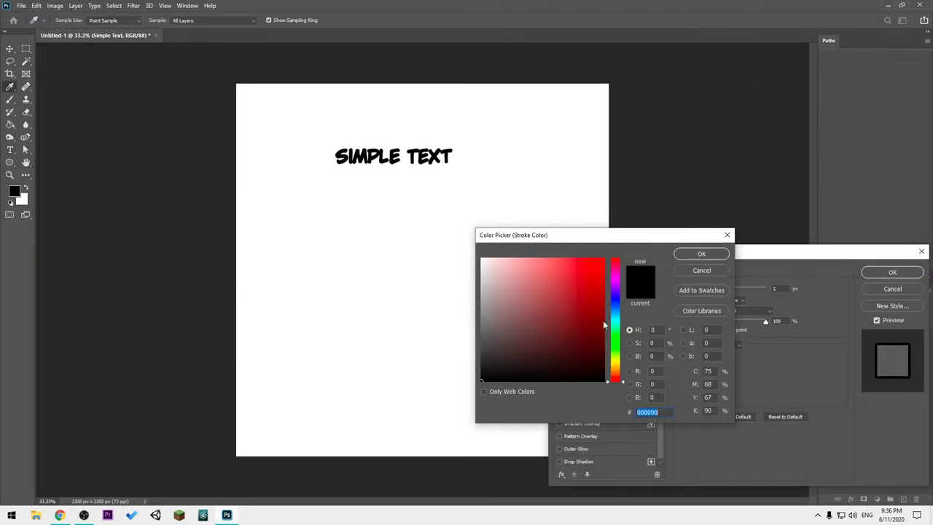
{"action": "left_click_drag", "start_coordinate": [603, 320], "coordinate": [623, 240]}
{"action": "left_click", "coordinate": [703, 252]}
{"action": "left_click_drag", "start_coordinate": [670, 256], "coordinate": [632, 257]}
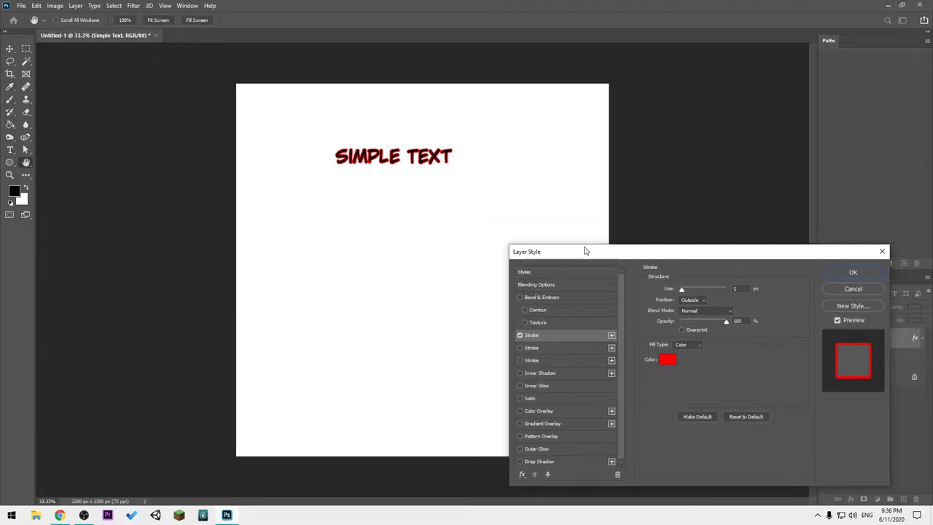
{"action": "left_click", "coordinate": [853, 274]}
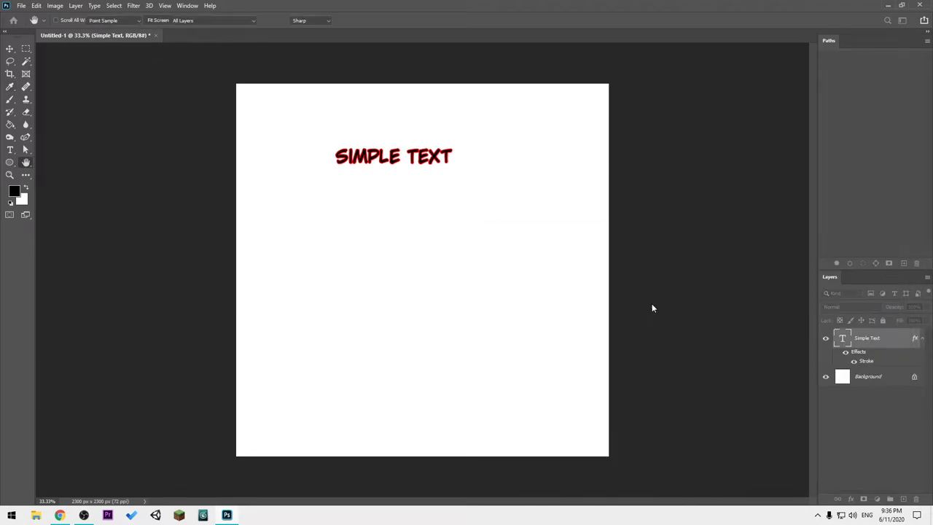
Step: Fix the typing in SIMPLE so it ends with P, then commit the text
{"action": "key", "text": "t"}
{"action": "key", "text": "BackSpace"}
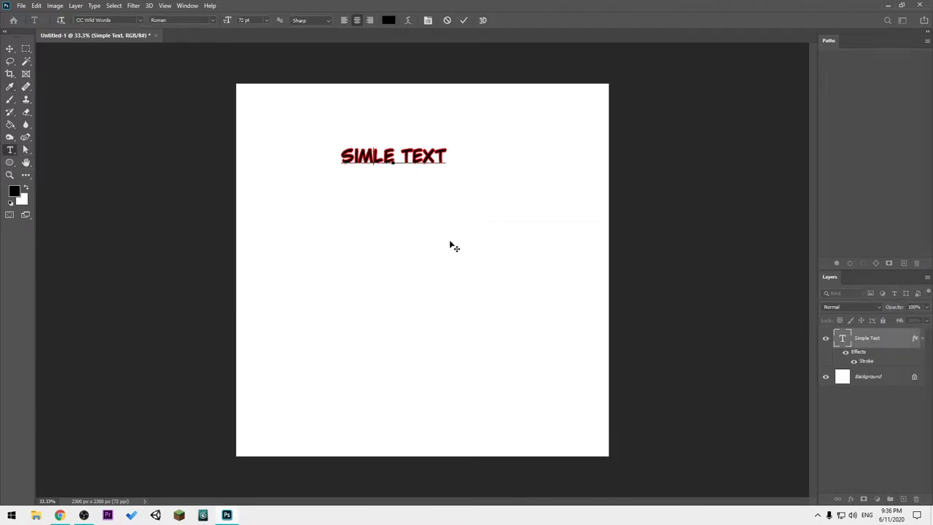
{"action": "type", "text": "dfsr"}
{"action": "key", "text": "BackSpace"}
{"action": "key", "text": "BackSpace"}
{"action": "key", "text": "BackSpace"}
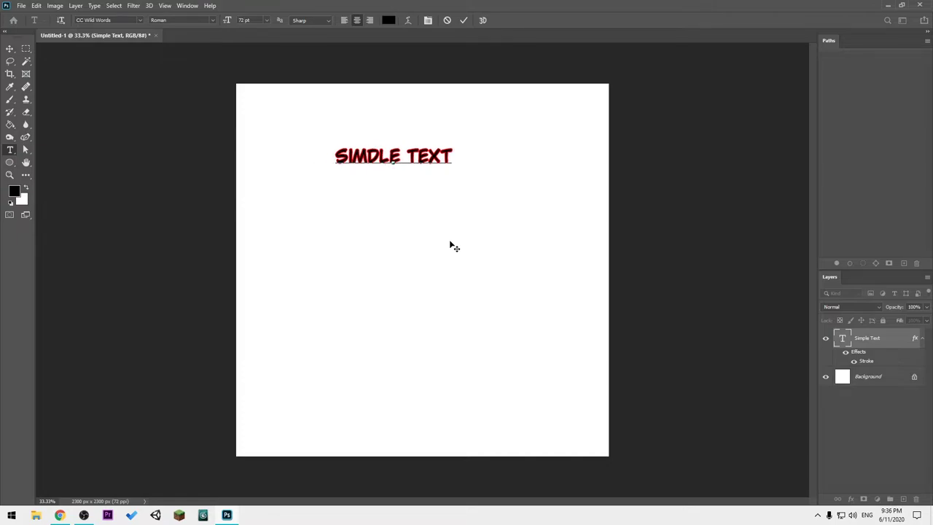
{"action": "key", "text": "BackSpace"}
{"action": "type", "text": "P"}
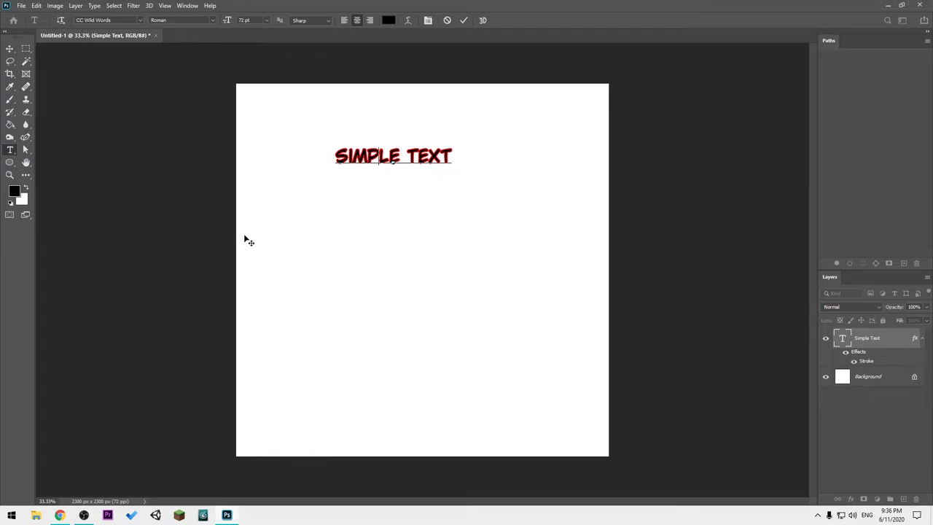
{"action": "left_click", "coordinate": [9, 162]}
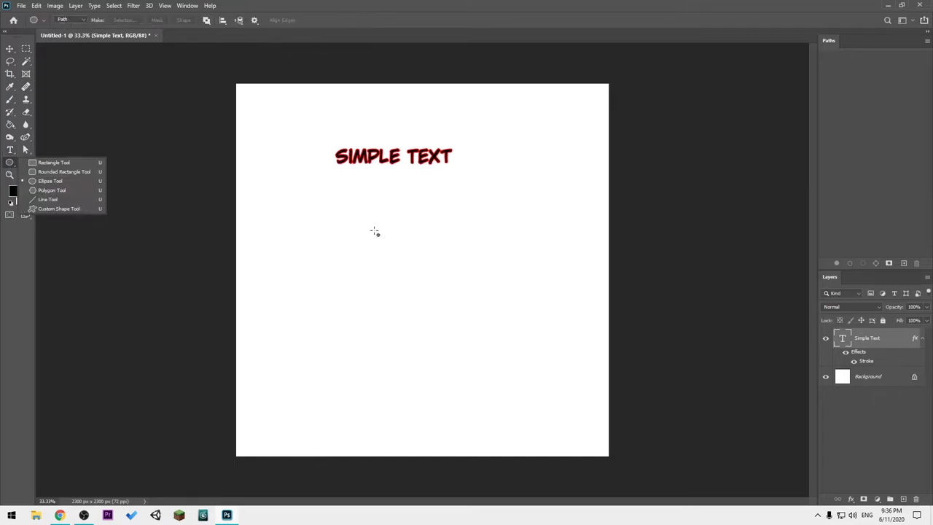
Step: Draw a 1017 px circular work path below the heading using the Ellipse tool in Path mode
{"action": "left_click", "coordinate": [83, 18]}
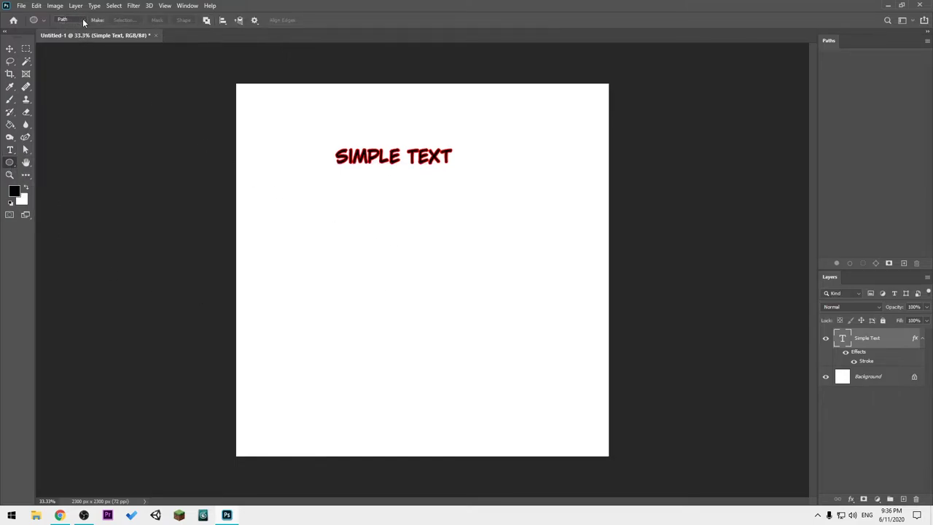
{"action": "left_click", "coordinate": [82, 18]}
{"action": "left_click", "coordinate": [77, 35]}
{"action": "mouse_move", "coordinate": [321, 222]}
{"action": "left_mouse_down"}
{"action": "mouse_move", "coordinate": [423, 331]}
{"action": "mouse_move", "coordinate": [477, 370]}
{"action": "mouse_move", "coordinate": [527, 388]}
{"action": "left_mouse_up"}
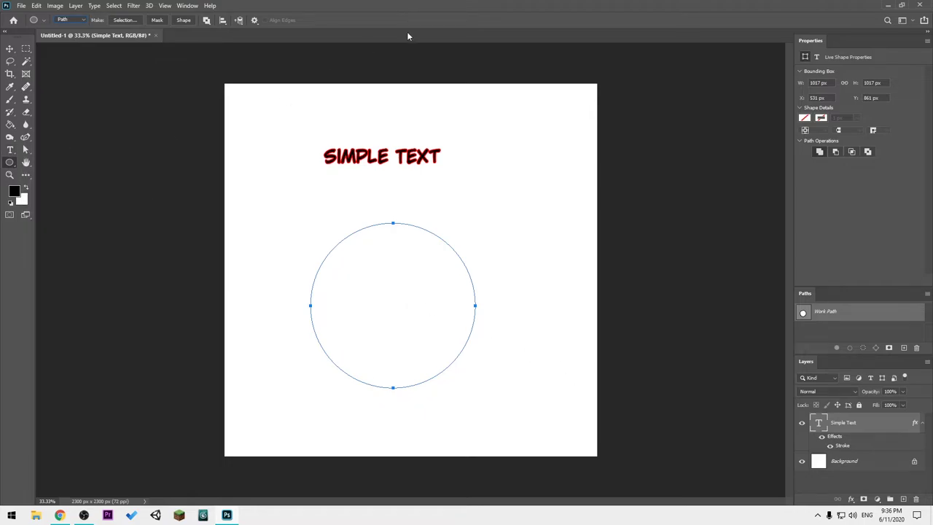
{"action": "left_click", "coordinate": [9, 151]}
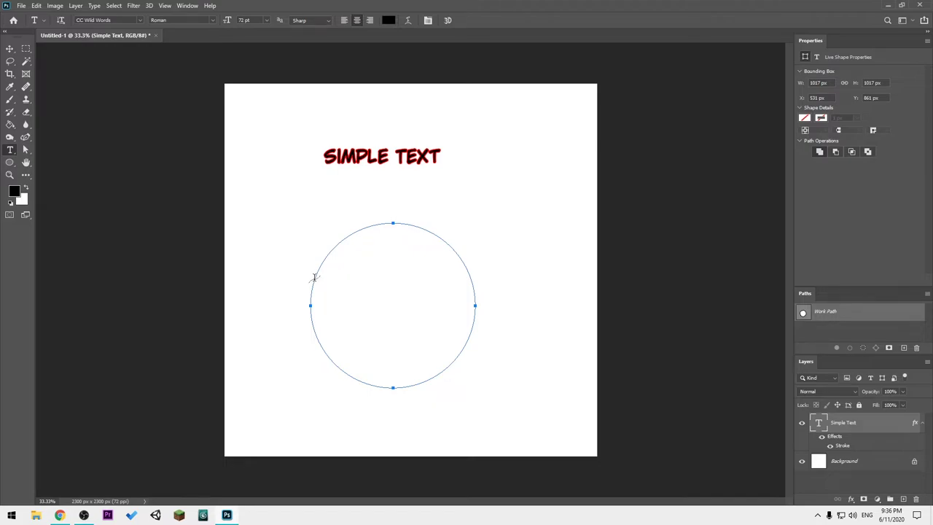
Step: Place LOREM IPSUM DOLOR text on the circle path and slide it onto the left arc
{"action": "left_click", "coordinate": [314, 278]}
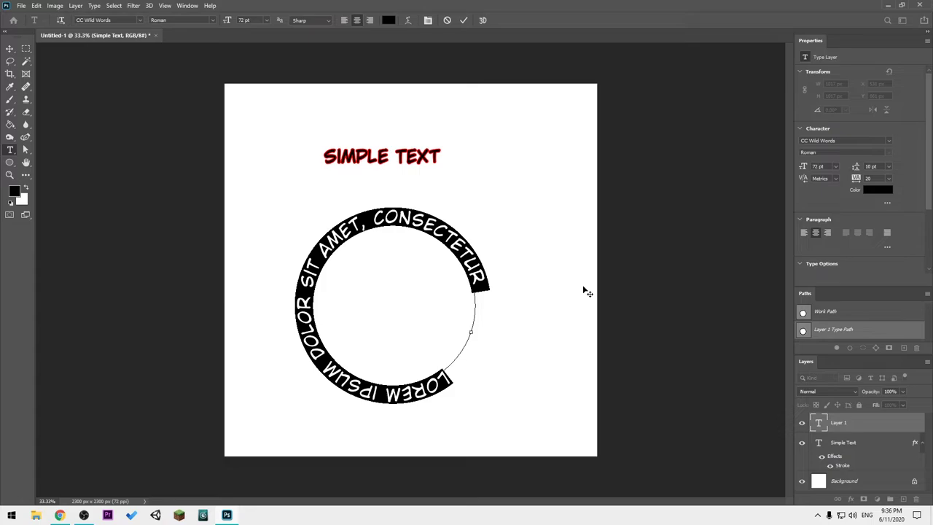
{"action": "left_click", "coordinate": [443, 362]}
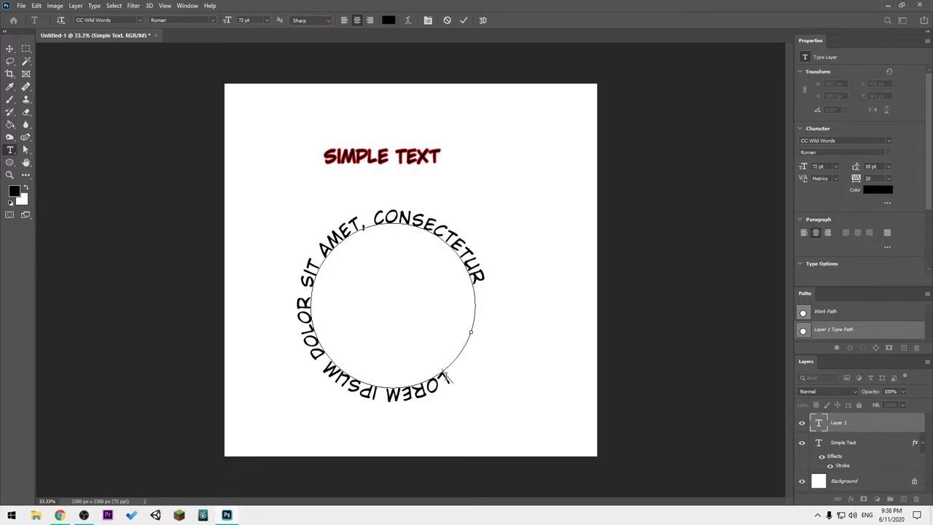
{"action": "mouse_move", "coordinate": [496, 400]}
{"action": "left_mouse_down"}
{"action": "mouse_move", "coordinate": [489, 342]}
{"action": "mouse_move", "coordinate": [438, 384]}
{"action": "mouse_move", "coordinate": [475, 328]}
{"action": "mouse_move", "coordinate": [474, 358]}
{"action": "mouse_move", "coordinate": [461, 379]}
{"action": "mouse_move", "coordinate": [462, 358]}
{"action": "mouse_move", "coordinate": [406, 308]}
{"action": "mouse_move", "coordinate": [490, 350]}
{"action": "mouse_move", "coordinate": [428, 316]}
{"action": "mouse_move", "coordinate": [433, 284]}
{"action": "mouse_move", "coordinate": [409, 260]}
{"action": "mouse_move", "coordinate": [438, 277]}
{"action": "mouse_move", "coordinate": [447, 301]}
{"action": "mouse_move", "coordinate": [442, 350]}
{"action": "mouse_move", "coordinate": [354, 379]}
{"action": "left_mouse_up"}
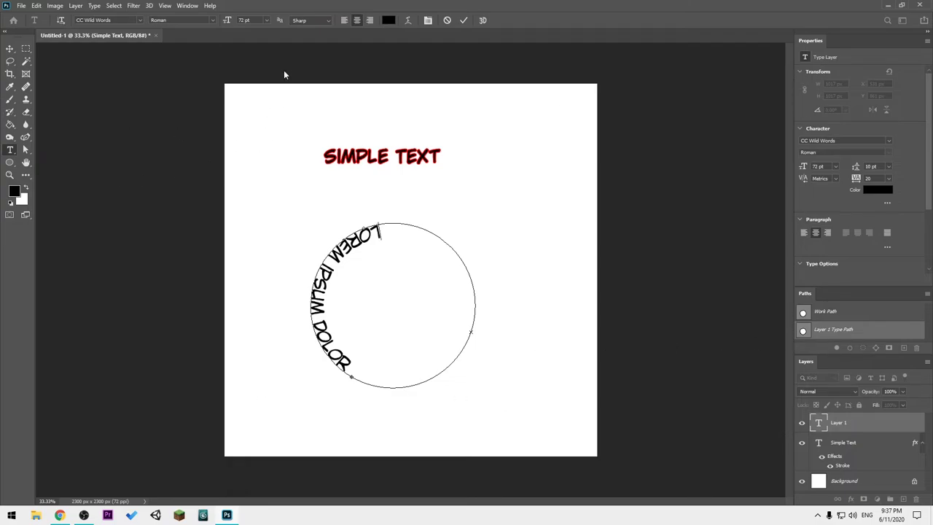
Step: Give the selected SIMPLE TEXT heading a tracking of 200 in the Character panel
{"action": "left_click", "coordinate": [428, 21]}
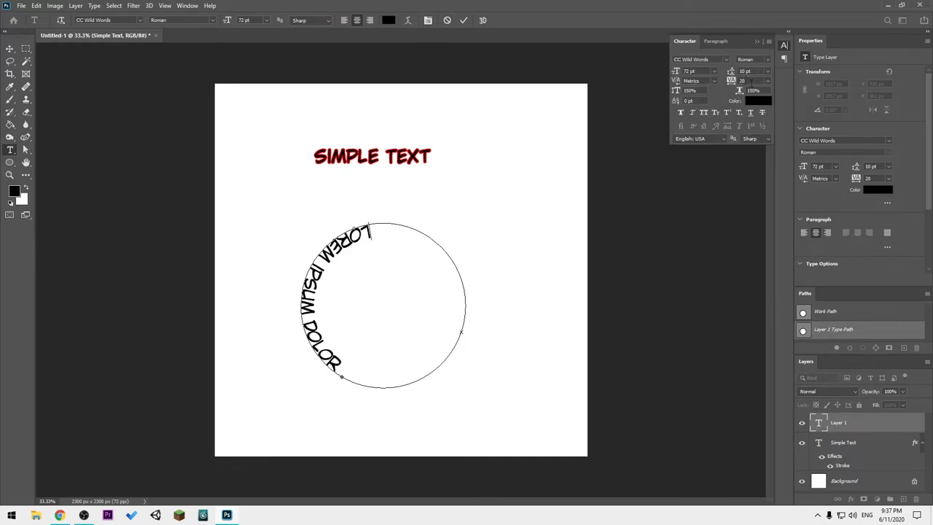
{"action": "left_click", "coordinate": [744, 80]}
{"action": "left_click", "coordinate": [846, 445]}
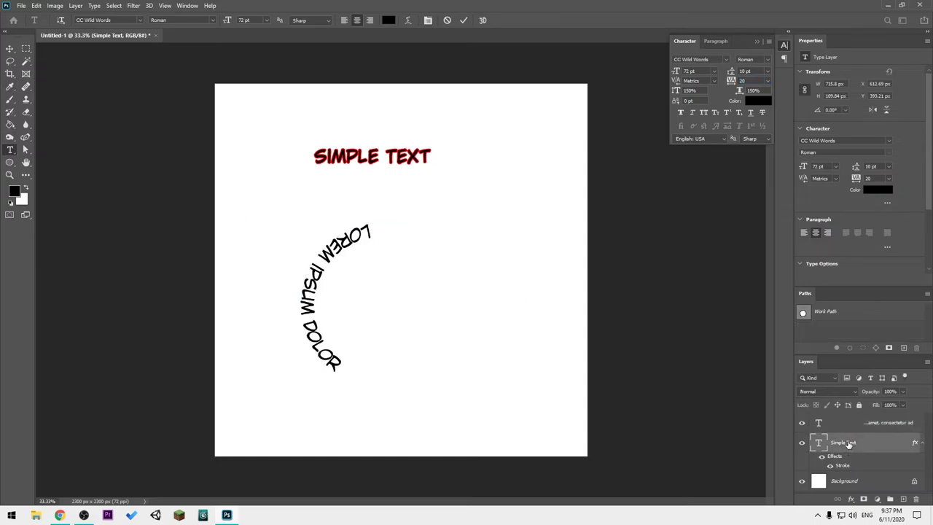
{"action": "left_click", "coordinate": [382, 158]}
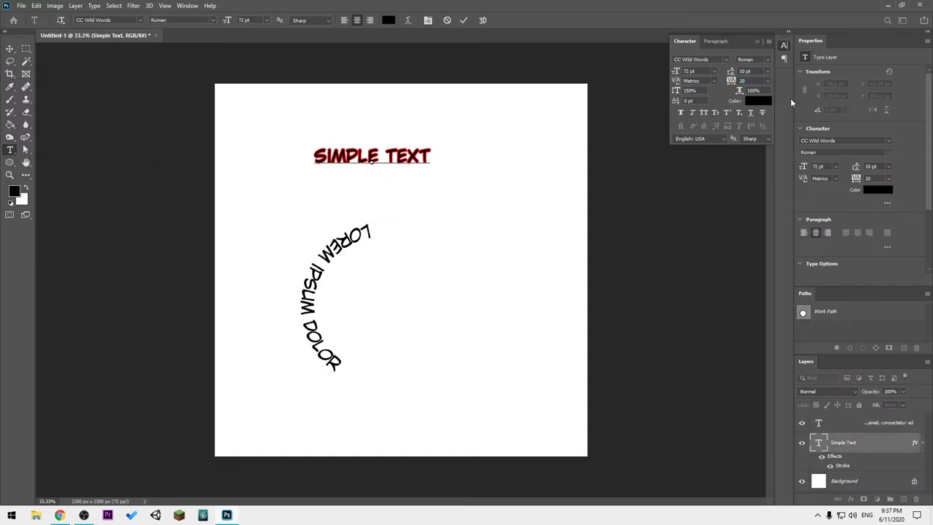
{"action": "triple_click", "coordinate": [412, 157]}
{"action": "left_click", "coordinate": [747, 82]}
{"action": "type", "text": "0"}
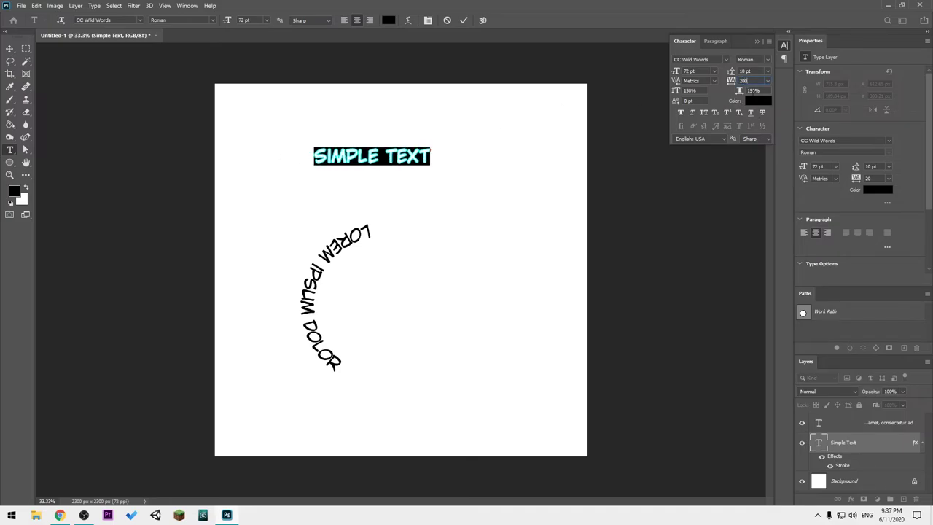
{"action": "key", "text": "Return"}
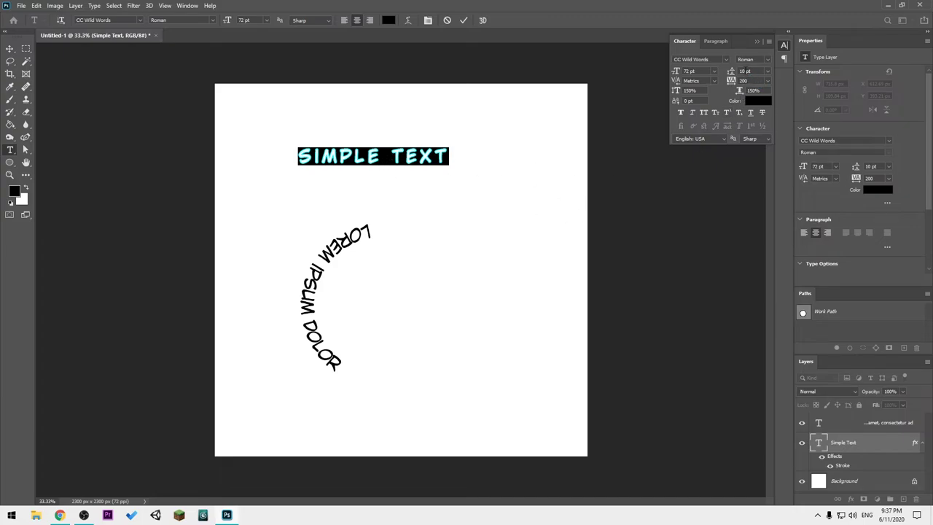
{"action": "key", "text": "Right"}
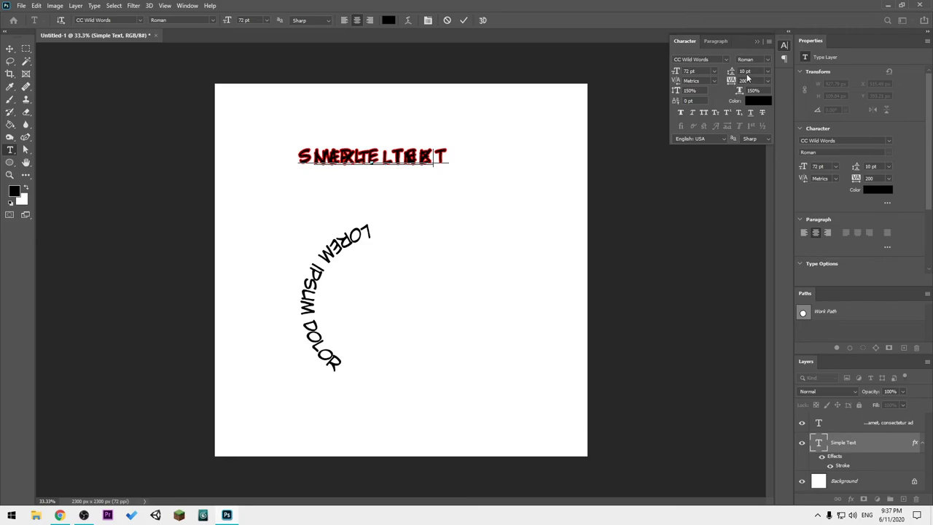
Step: Apply 100 pt leading to the two-line SIMPLE TEXT / NEXT LINE heading
{"action": "left_click", "coordinate": [747, 72]}
{"action": "type", "text": "100"}
{"action": "left_click_drag", "start_coordinate": [493, 165], "coordinate": [275, 148]}
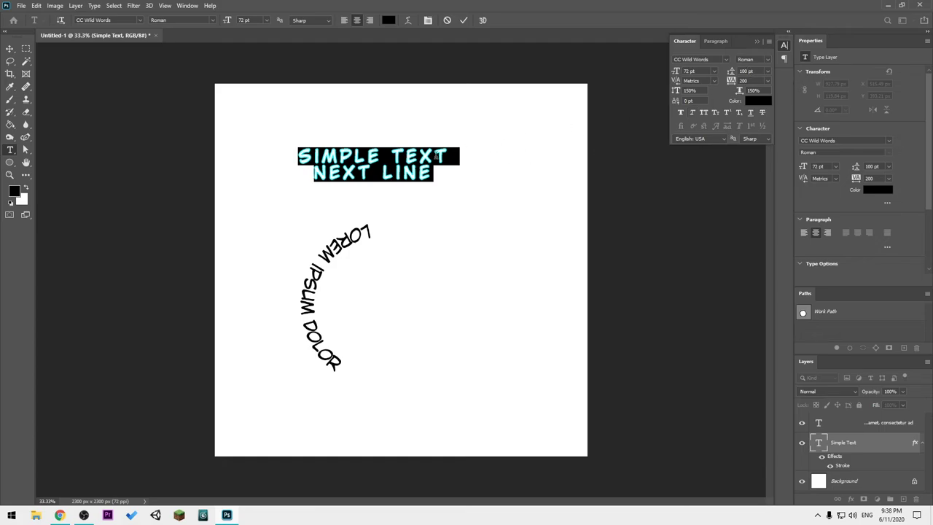
{"action": "left_click", "coordinate": [397, 173]}
{"action": "left_click_drag", "start_coordinate": [396, 173], "coordinate": [494, 148]}
{"action": "left_click", "coordinate": [689, 91]}
Step: Close the Character and Paragraph panels and commit the heading text
{"action": "right_click", "coordinate": [682, 44]}
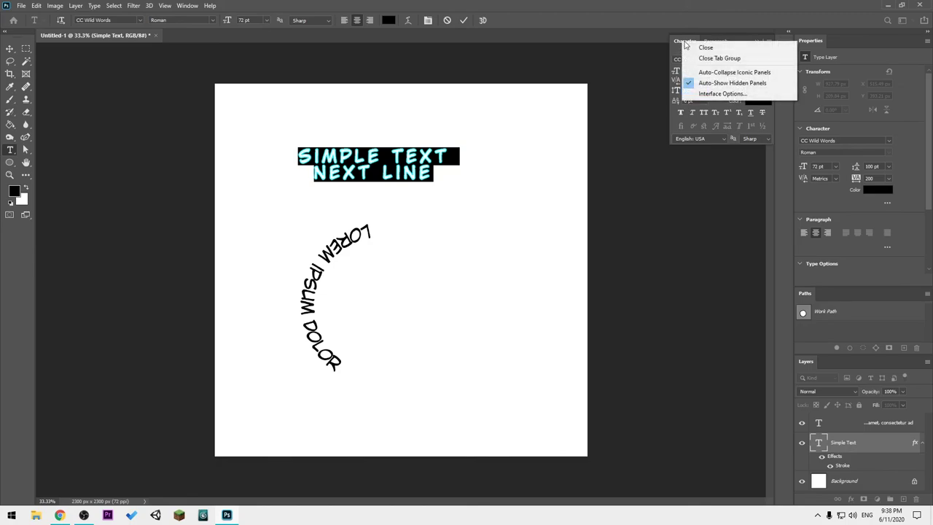
{"action": "left_click", "coordinate": [702, 48]}
{"action": "right_click", "coordinate": [687, 42]}
{"action": "left_click", "coordinate": [694, 48]}
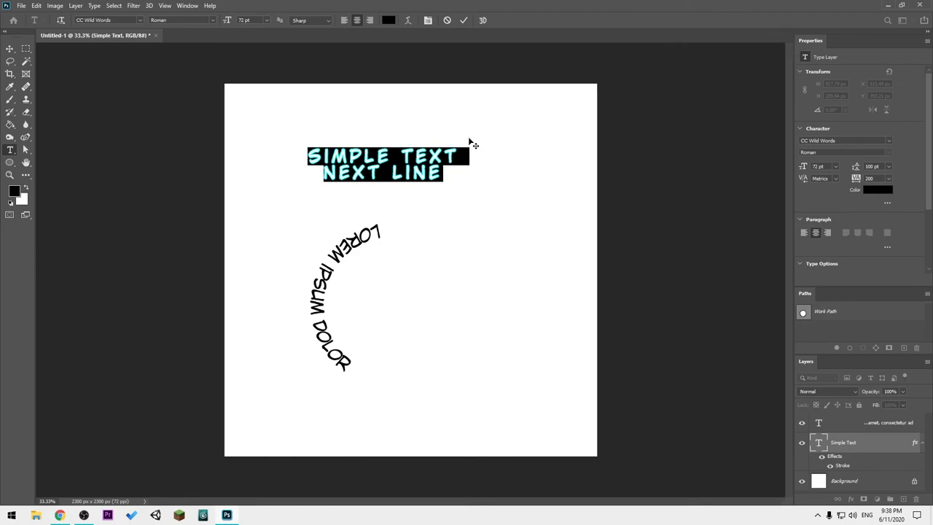
{"action": "key", "text": "ctrl+h"}
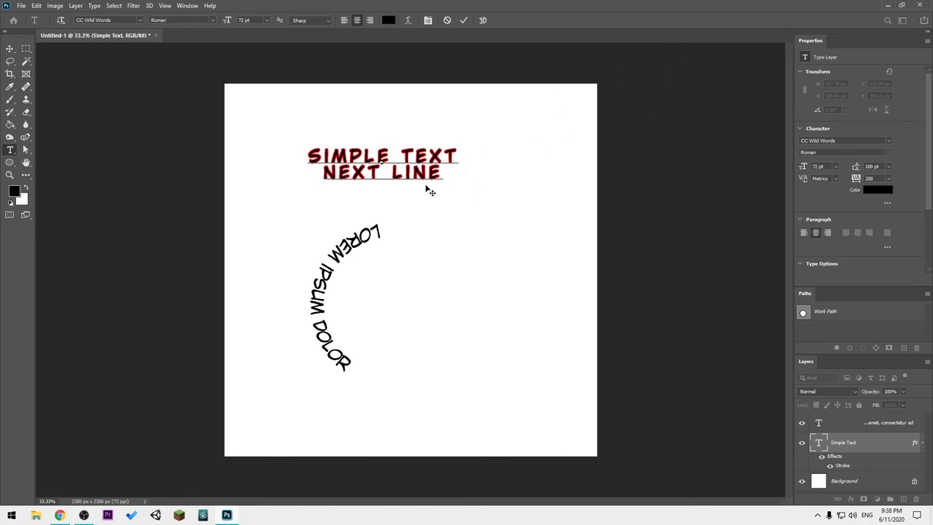